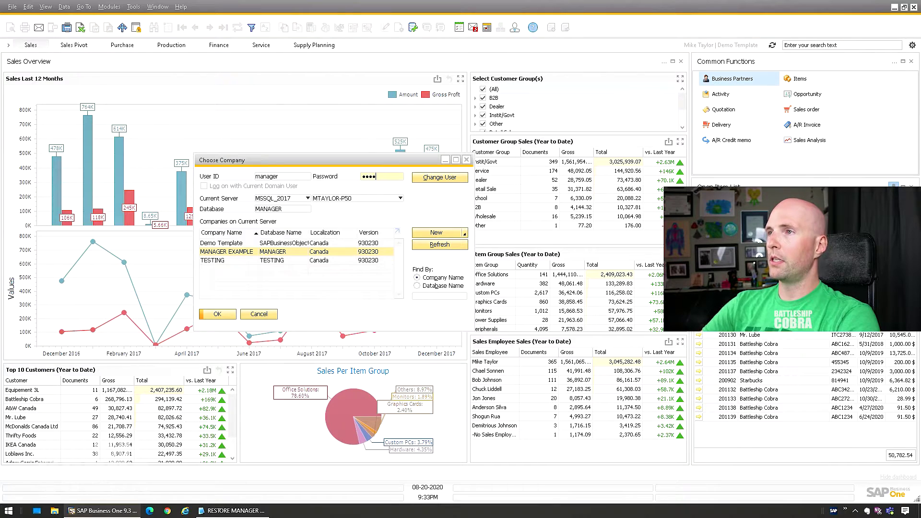
Step: Abandon the rejected MANAGER EXAMPLE manager login and open SQL Server Management Studio's database list
key("Return")
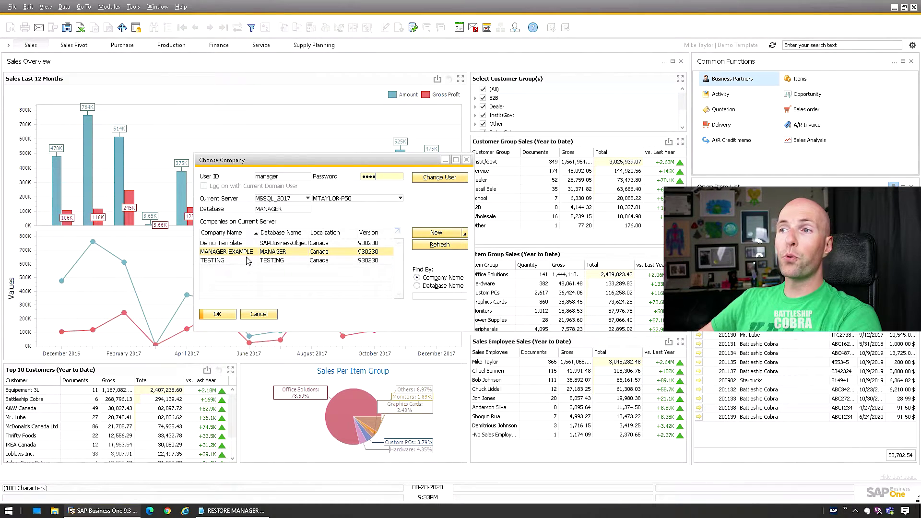
left_click(265, 317)
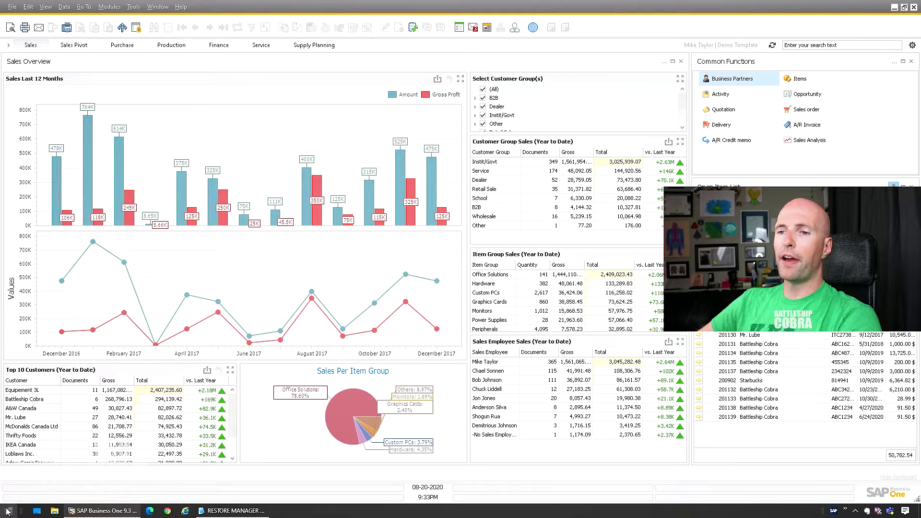
left_click(8, 511)
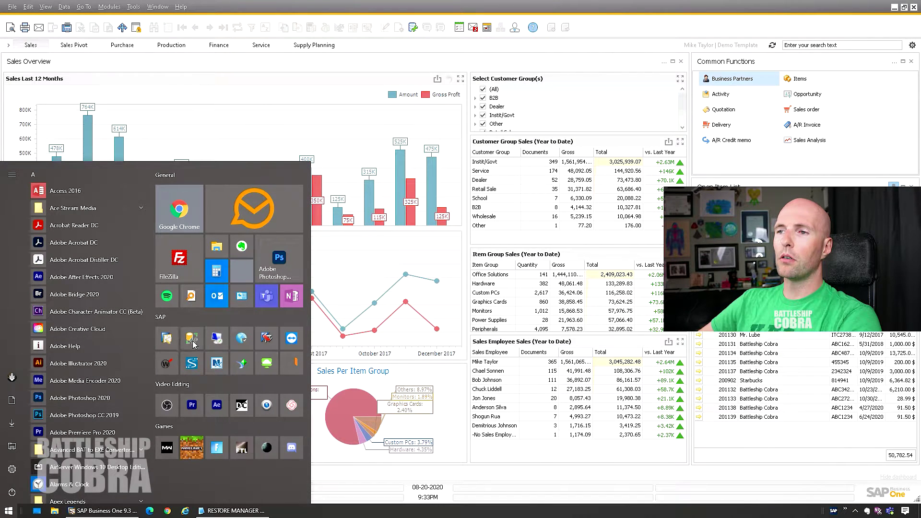
left_click(193, 342)
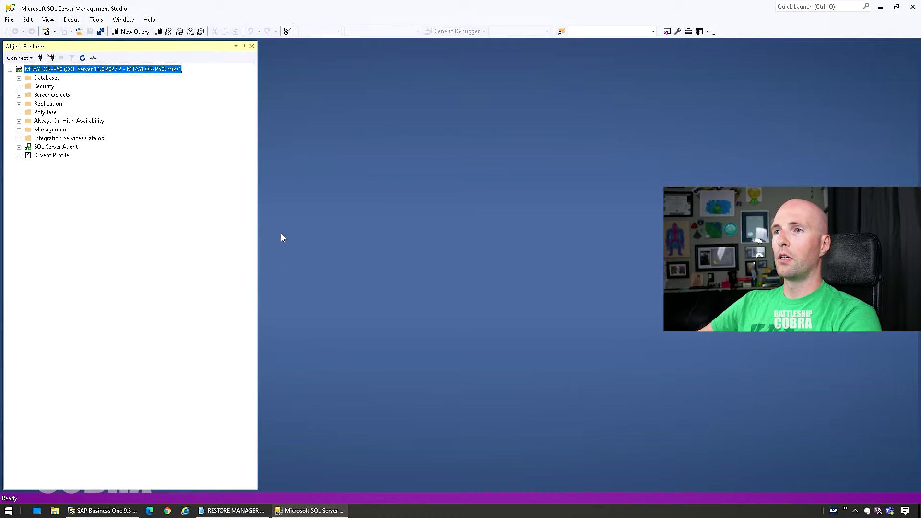
double_click(52, 79)
Step: Review the script's DELETE statement in RESTORE MANAGER USER.txt and its USERID = 1 condition
left_click(234, 510)
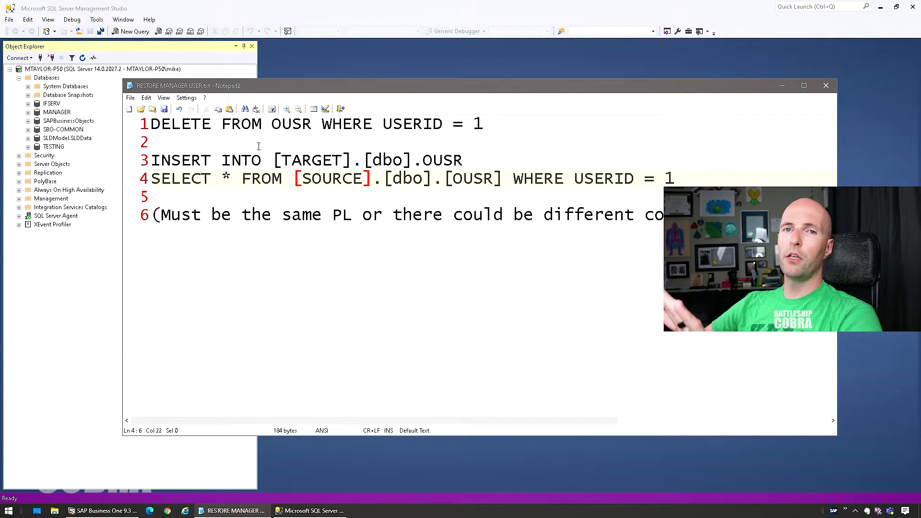
left_click_drag(344, 92, 274, 100)
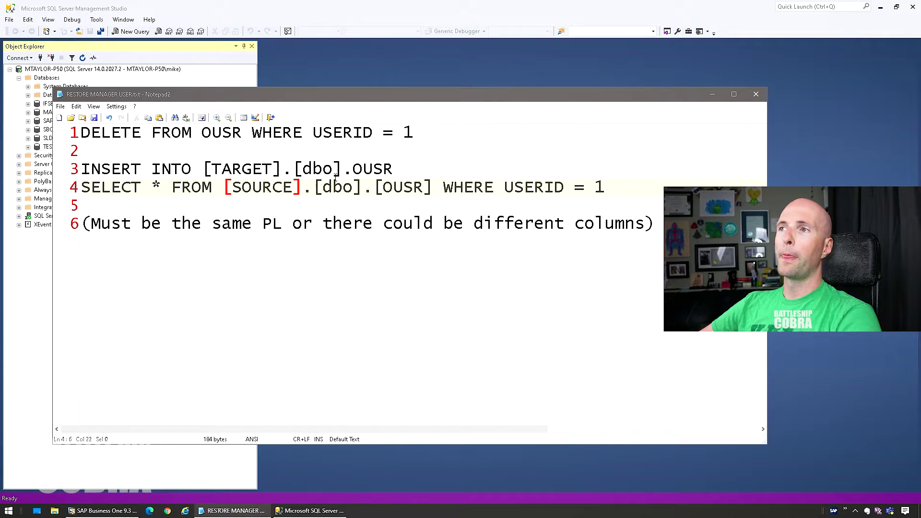
left_click_drag(416, 133, 48, 133)
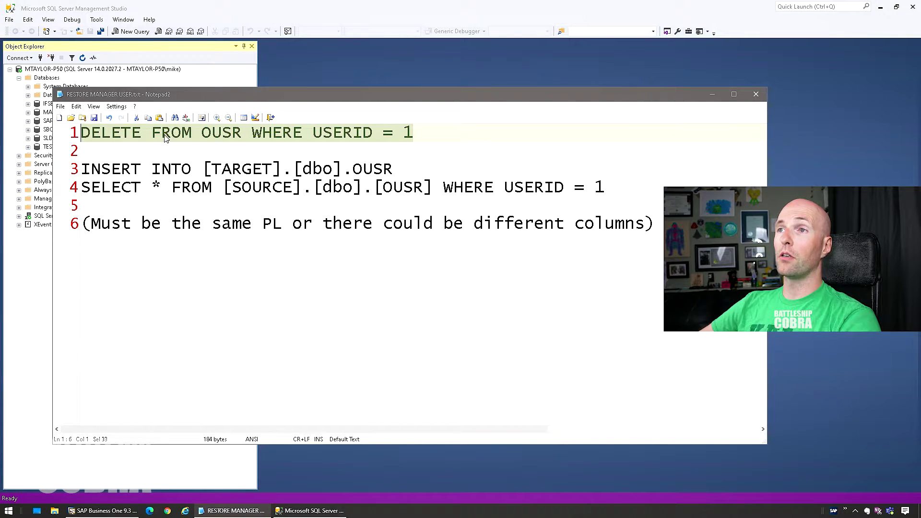
left_click(86, 133)
left_click_drag(83, 133, 414, 133)
left_click_drag(313, 133, 455, 137)
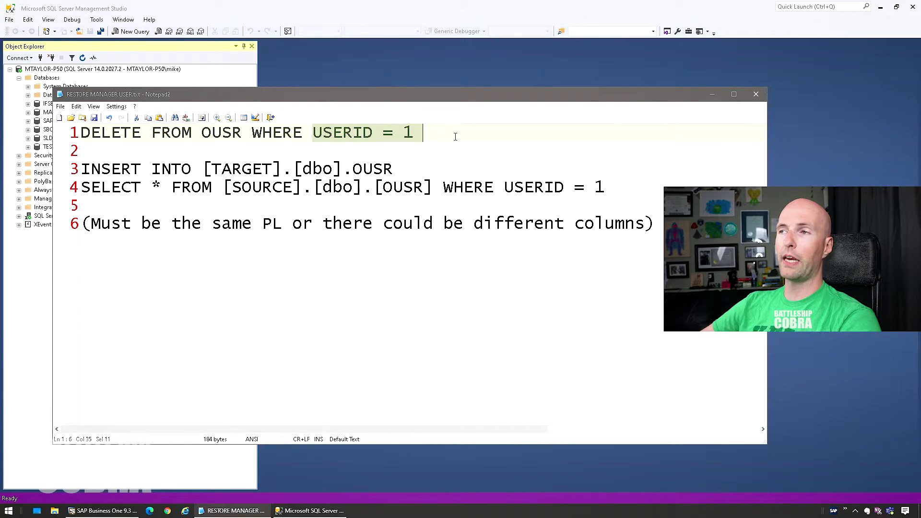
left_click(455, 137)
Step: Review the INSERT INTO and SELECT lines with the [SOURCE] placeholder, then copy lines 1–4
left_click_drag(84, 169, 353, 169)
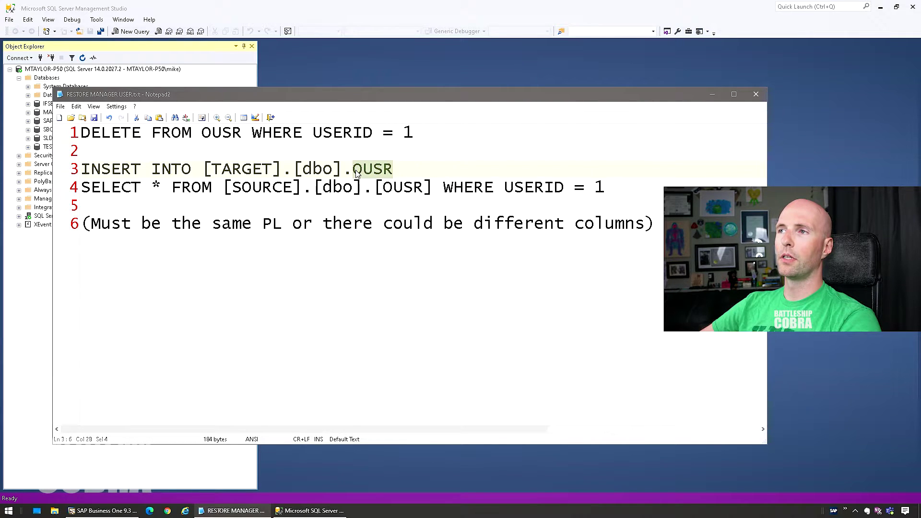
left_click_drag(85, 189, 617, 188)
left_click(618, 188)
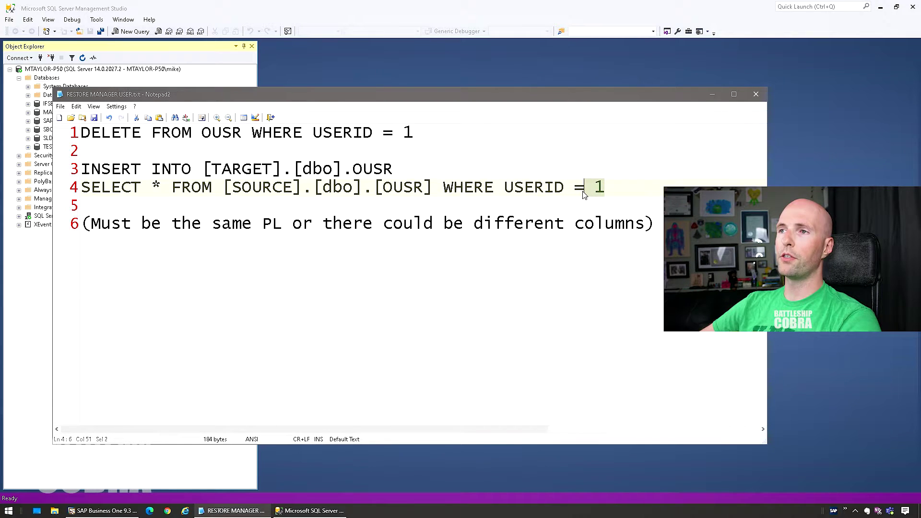
left_click_drag(224, 188, 303, 188)
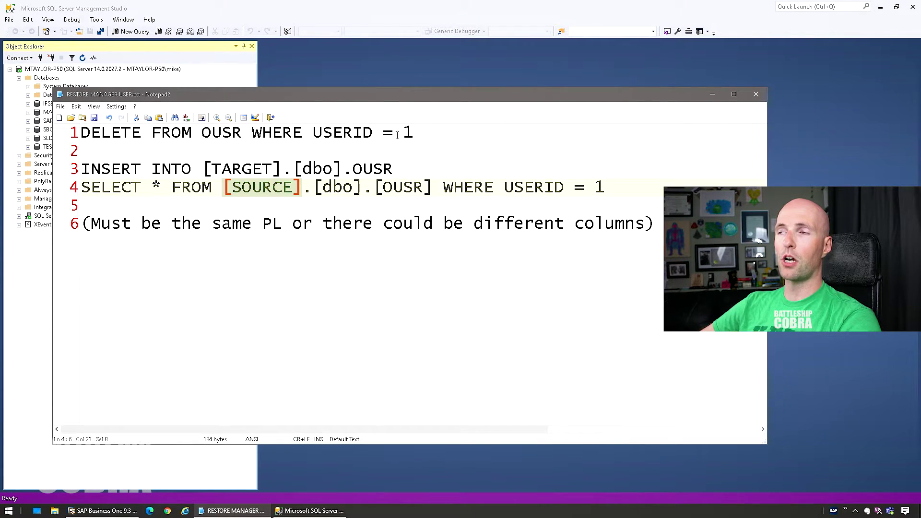
left_click_drag(408, 134, 51, 133)
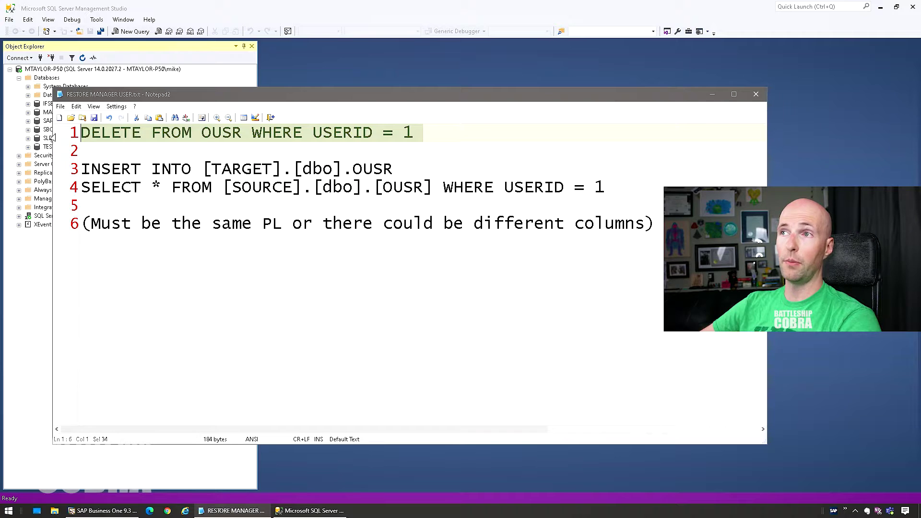
left_click(415, 134)
left_click_drag(605, 188, 54, 134)
key("ctrl+c")
Step: Paste the script into a new MANAGER query and run only the DELETE of OUSR USERID 1
left_click(42, 80)
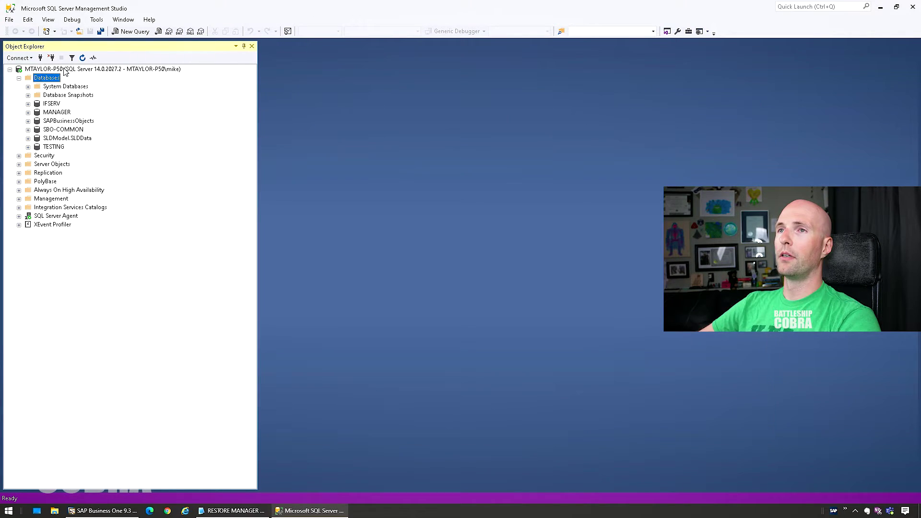
right_click(59, 112)
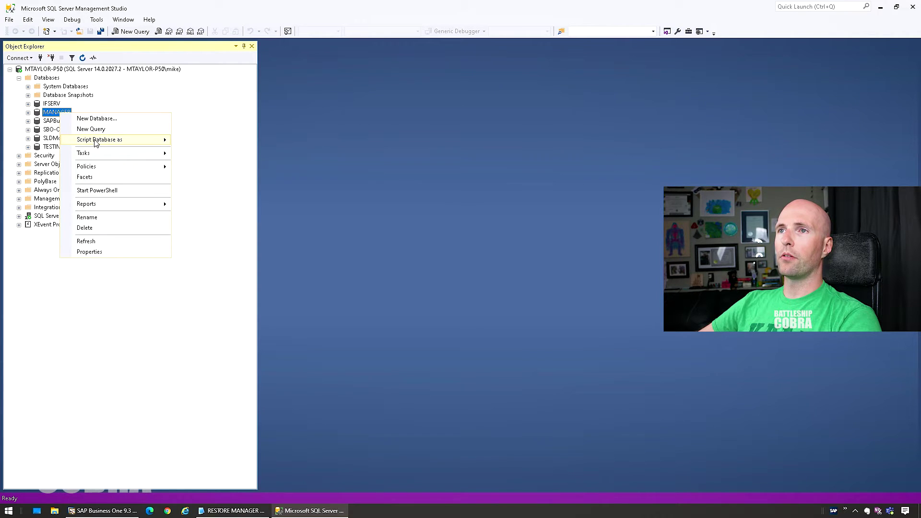
left_click(91, 129)
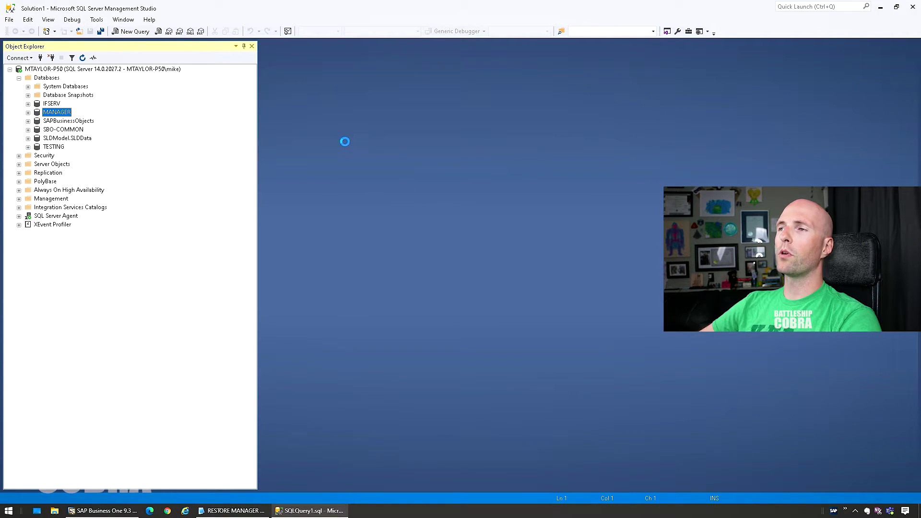
key("ctrl+v")
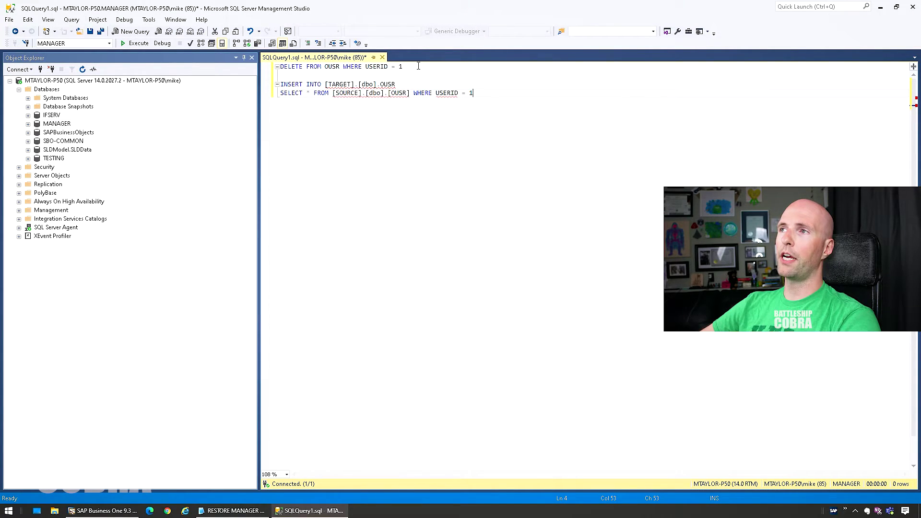
left_click_drag(410, 68, 278, 67)
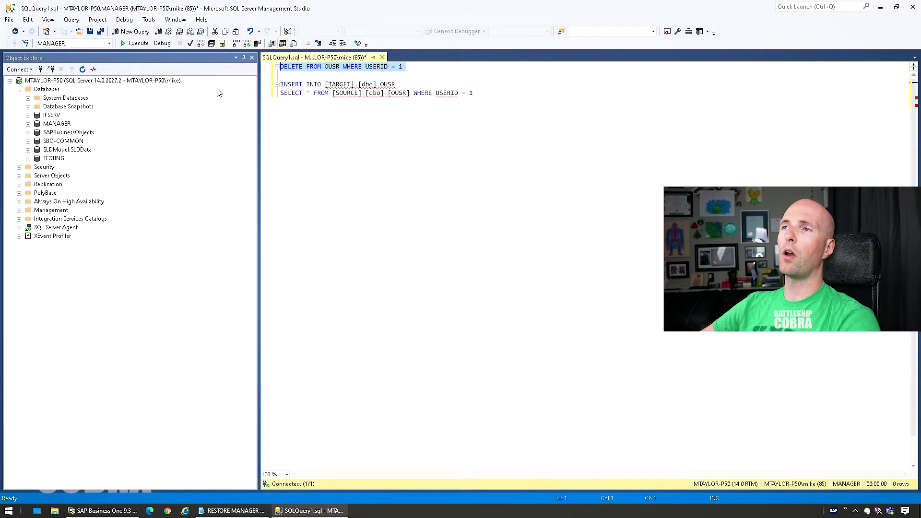
left_click(134, 44)
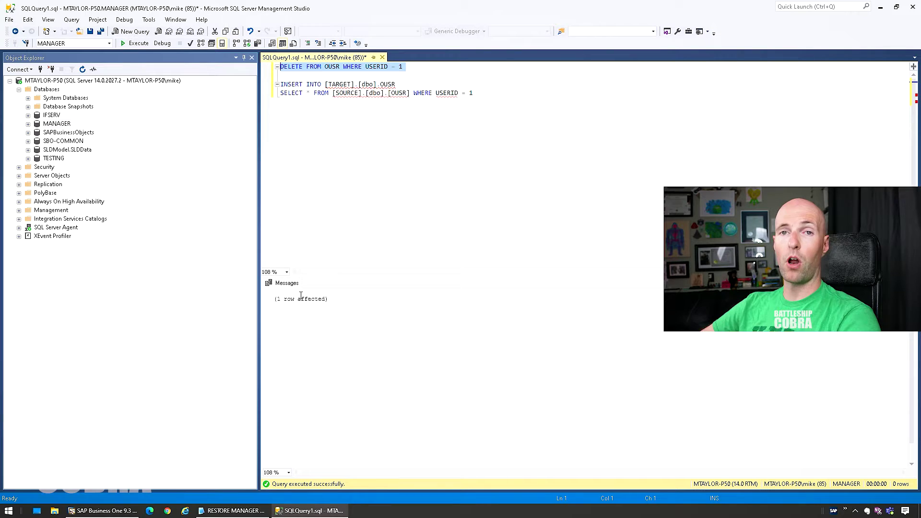
left_click(335, 74)
left_click_drag(330, 86, 348, 86)
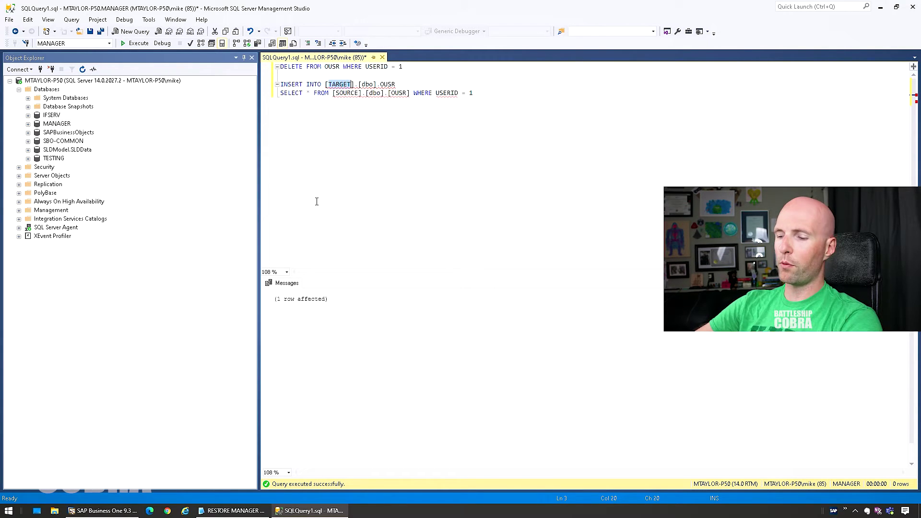
Step: Replace [TARGET] with MANAGER and [SOURCE] with SAPBusinessObjects, then run the INSERT statement
type("MANAG")
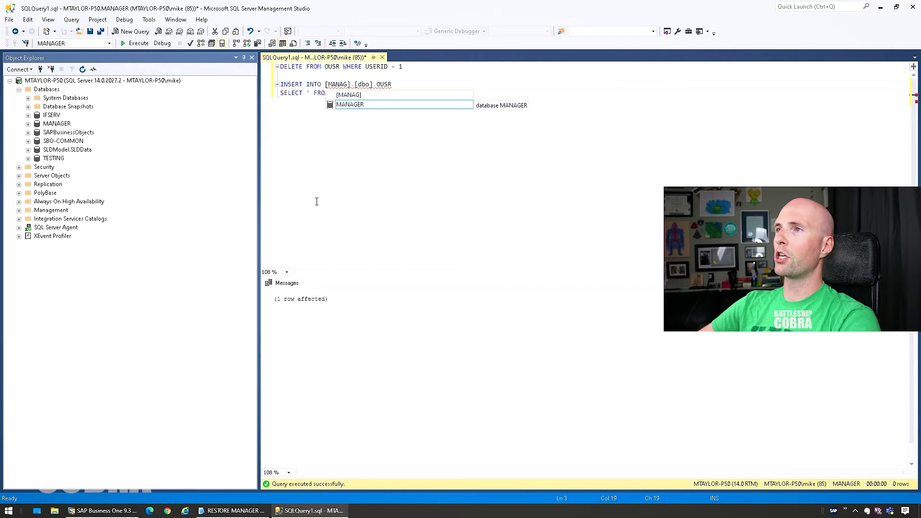
key("Tab")
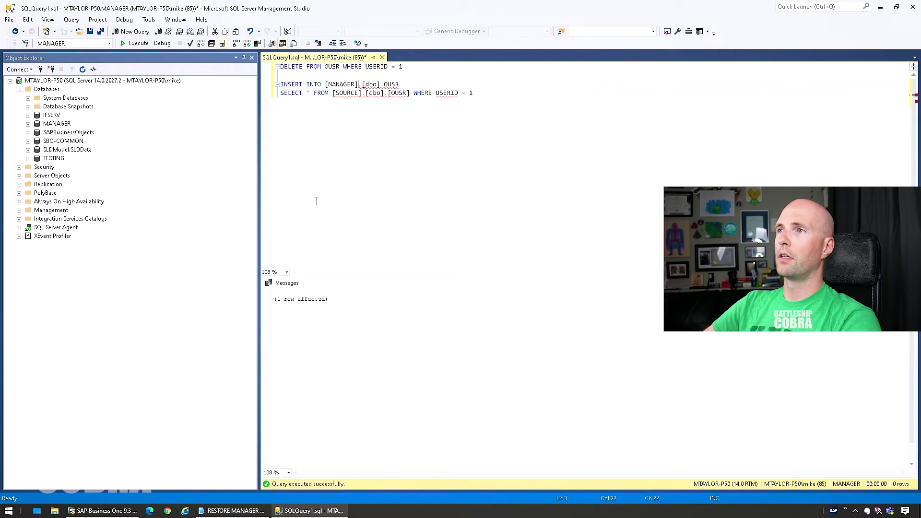
key("BackSpace")
key("BackSpace")
key("BackSpace")
key("BackSpace")
key("BackSpace")
key("BackSpace")
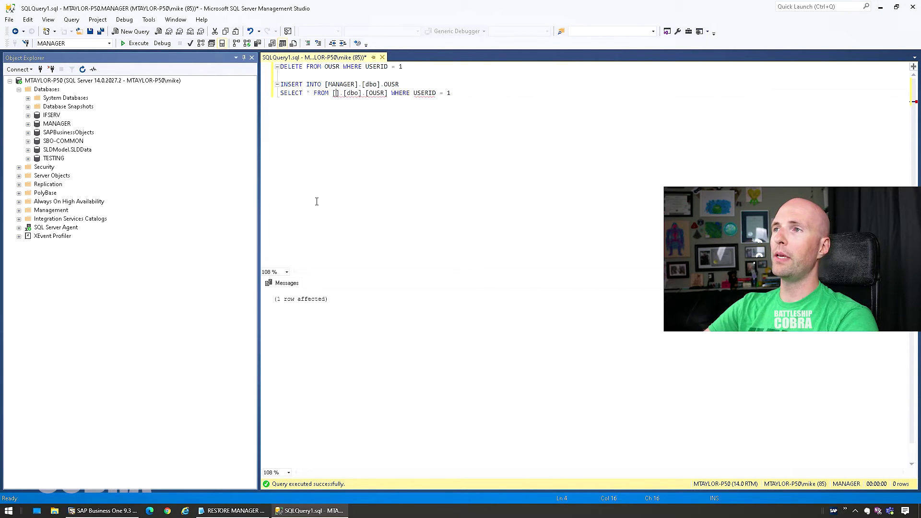
type("SAP")
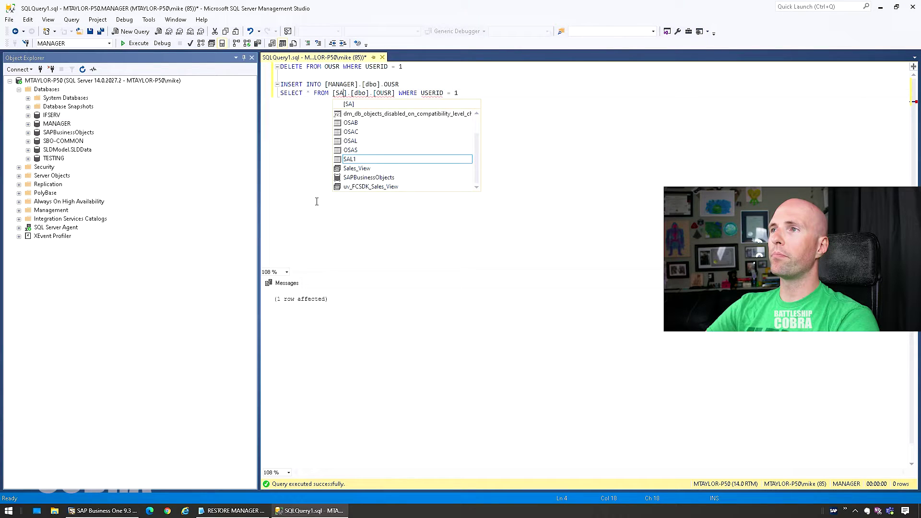
key("Tab")
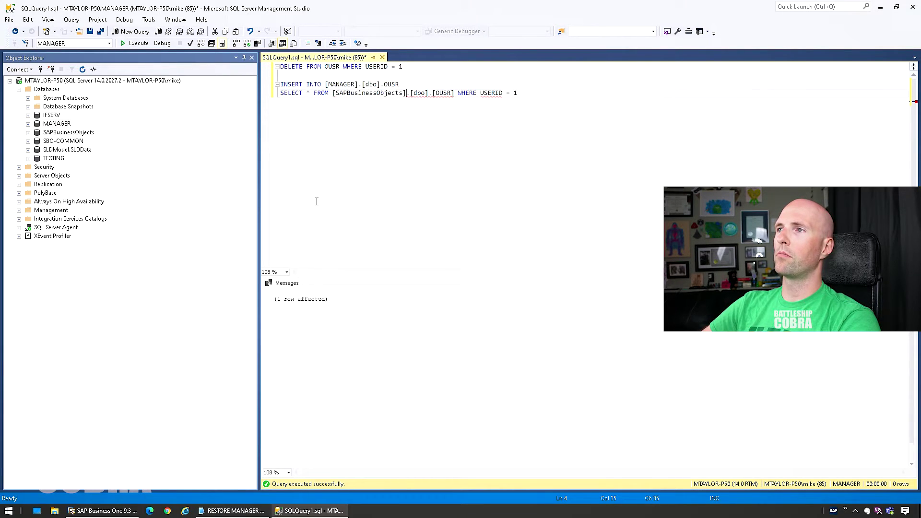
left_click_drag(523, 93, 279, 84)
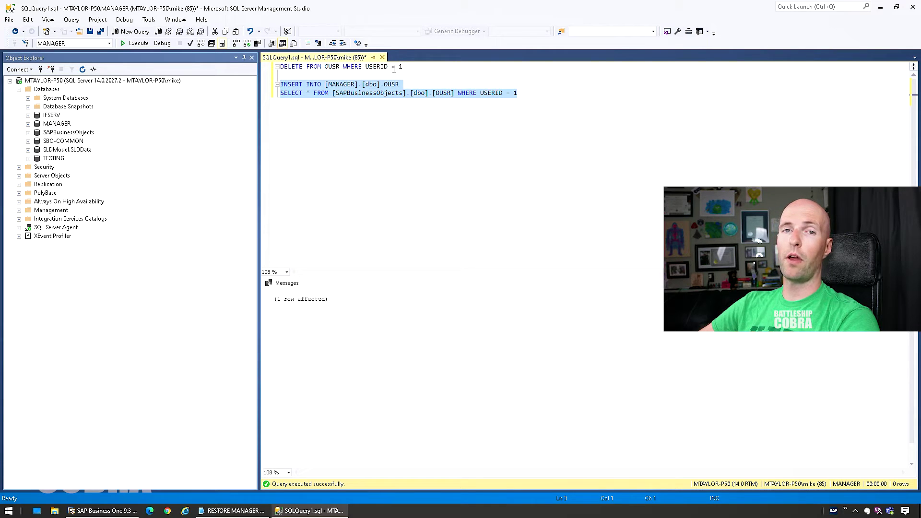
left_click_drag(527, 92, 259, 86)
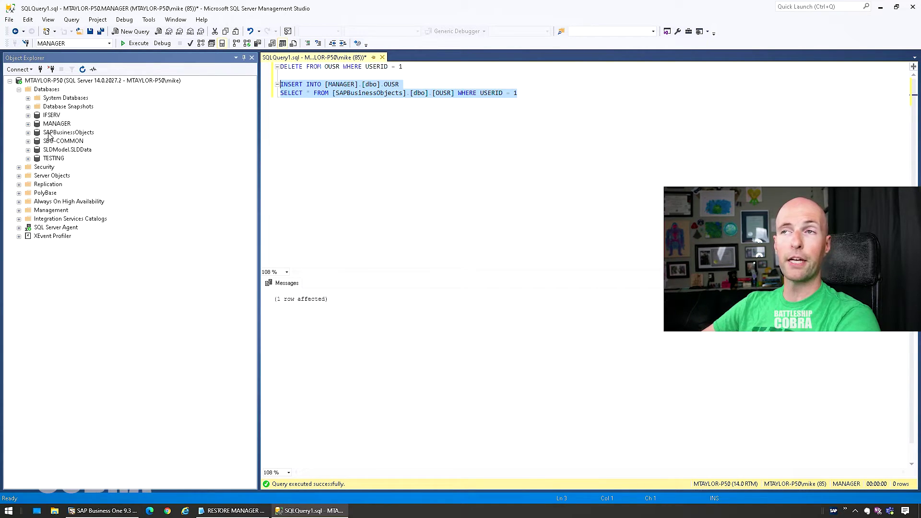
left_click(548, 129)
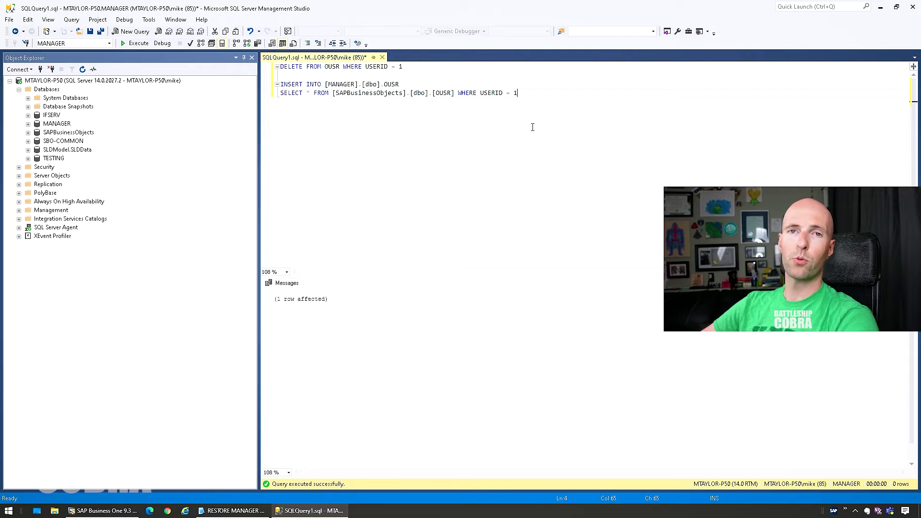
left_click_drag(537, 97, 287, 67)
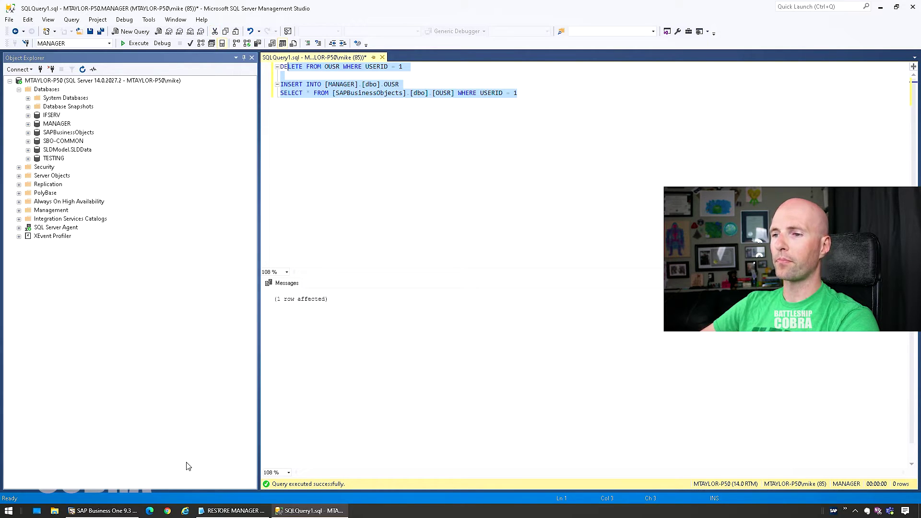
Step: In SAP Business One, open Modules > Administration > Choose Company
left_click(129, 511)
left_click(112, 7)
mouse_move(144, 22)
left_click(225, 22)
Step: Log in to MANAGER EXAMPLE with the manager password and expand the Main Menu panel
left_click(231, 252)
left_click(381, 177)
type("manager")
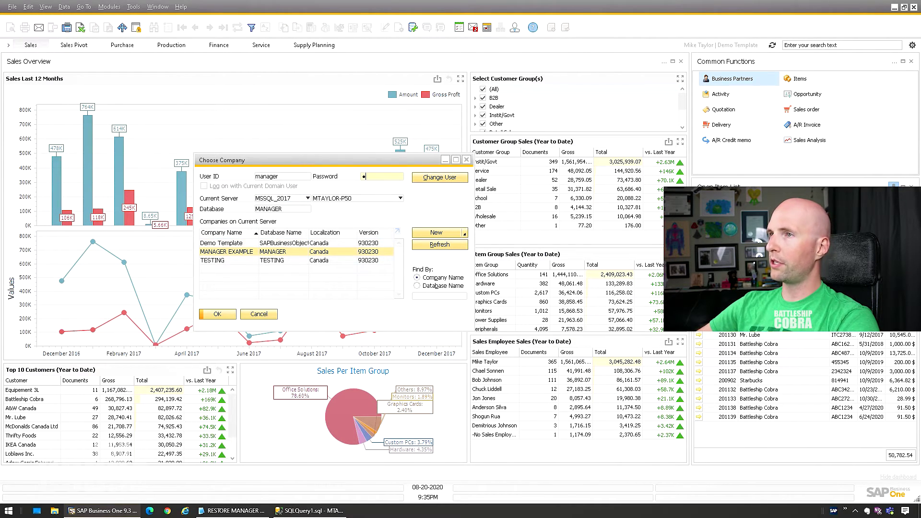
key("Return")
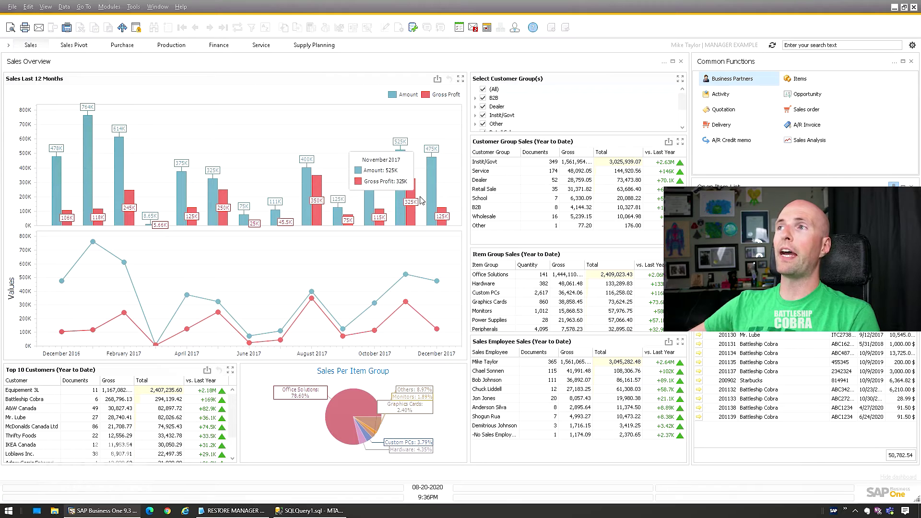
left_click(9, 46)
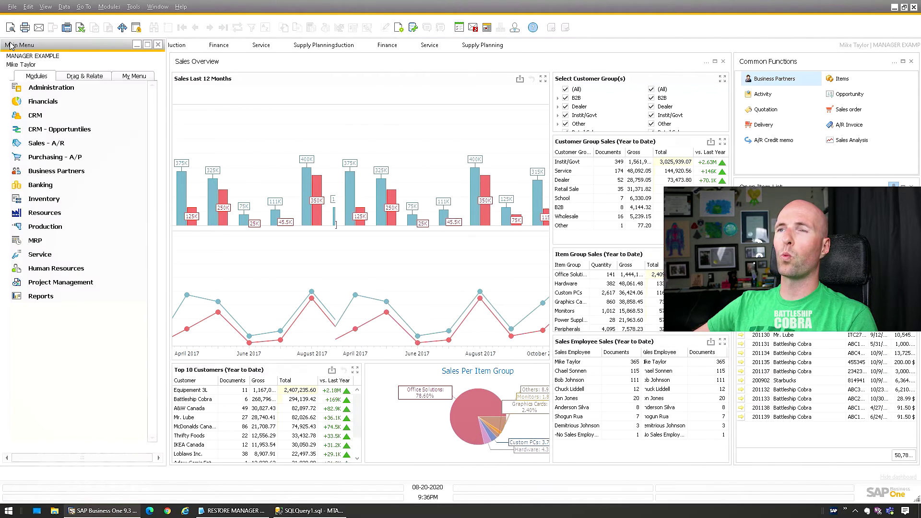